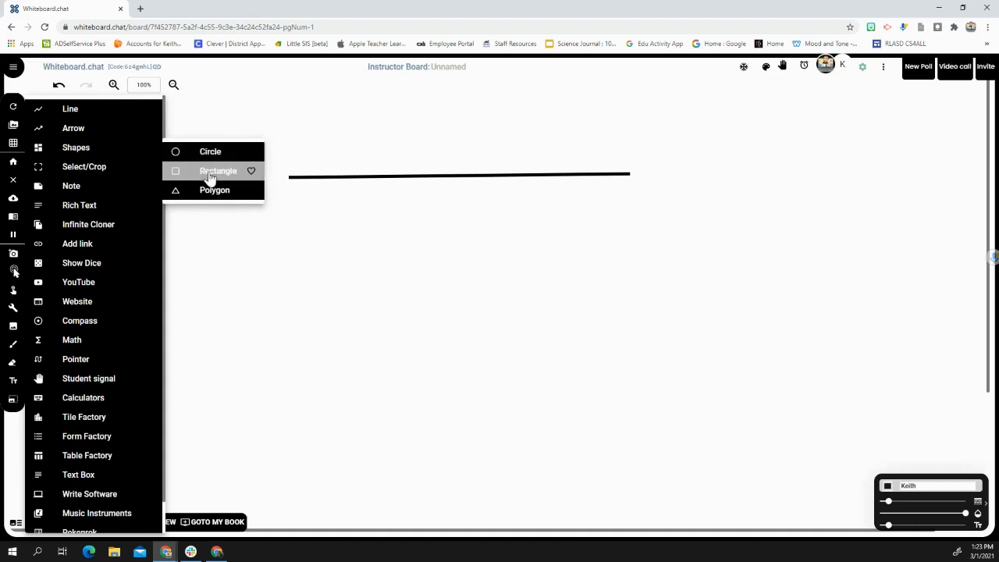
Step: Add a six-sided polygon and place it below the horizontal line, slightly left of the line's midpoint
left_click(210, 192)
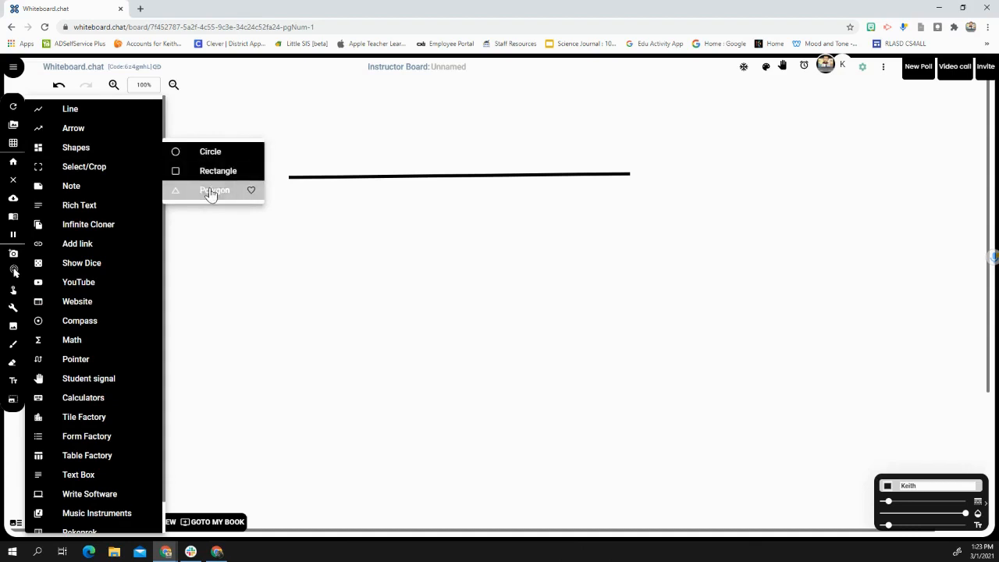
left_click(486, 292)
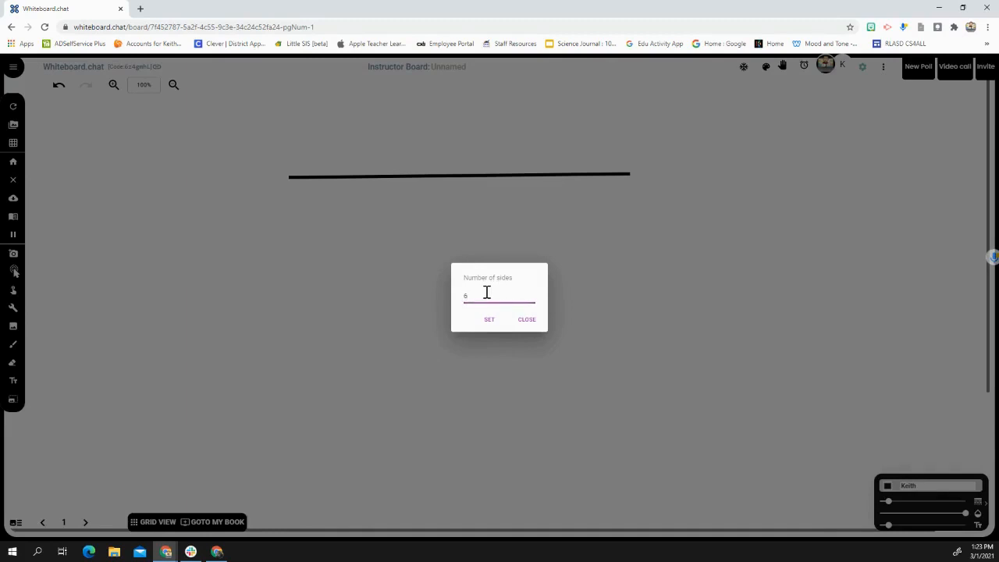
left_click(490, 320)
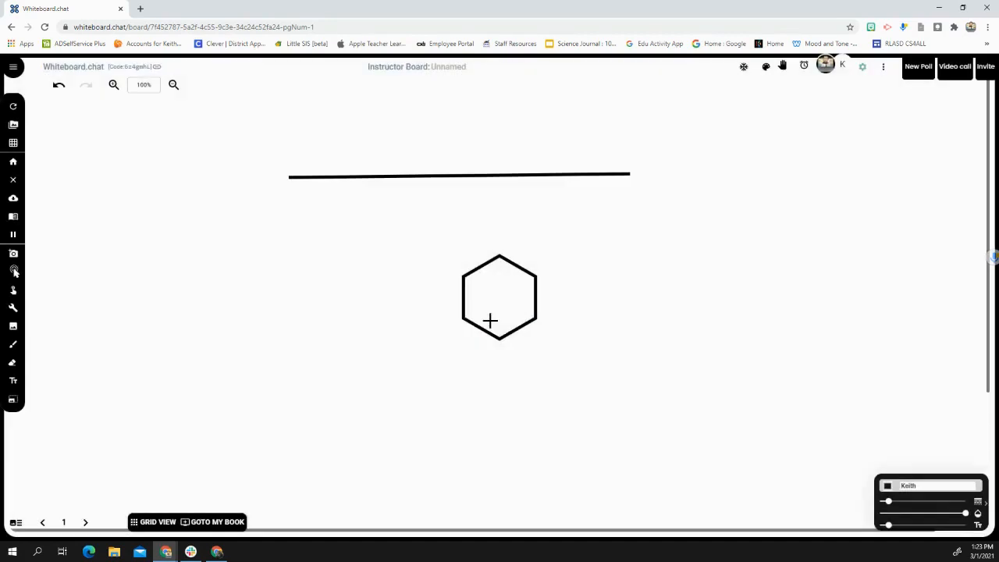
left_click_drag(489, 321, 411, 293)
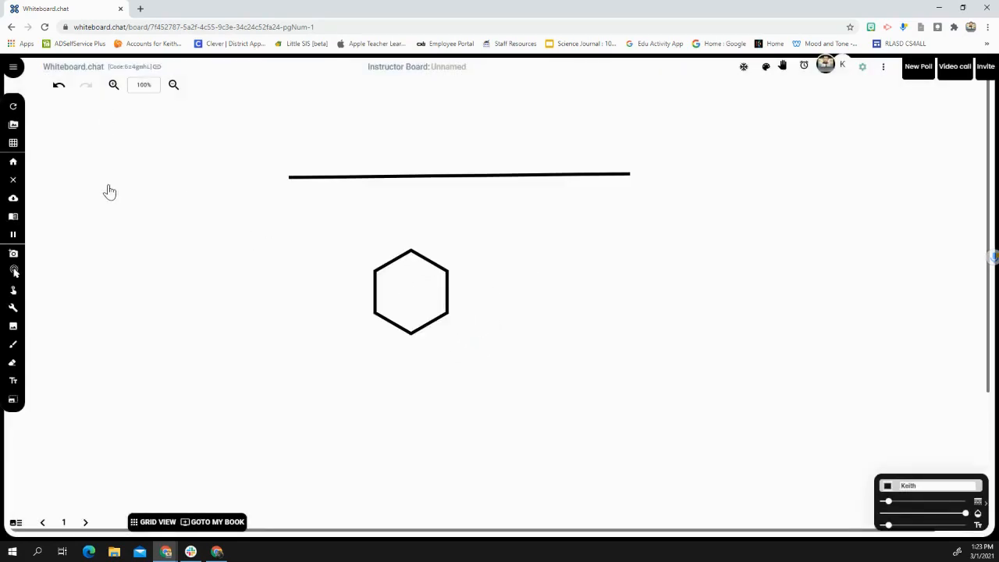
Step: Add a pink note to the board
left_click(12, 311)
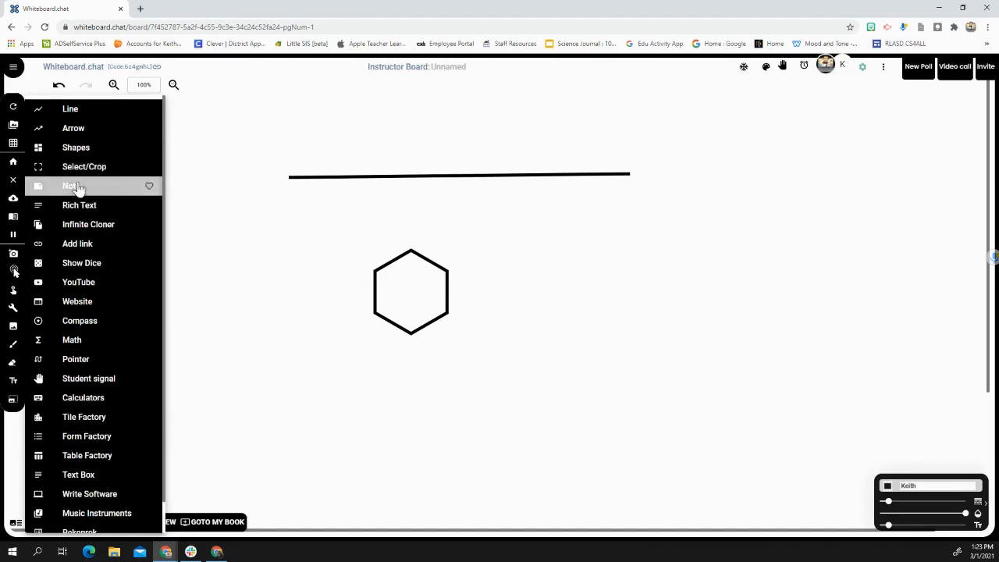
mouse_move(167, 186)
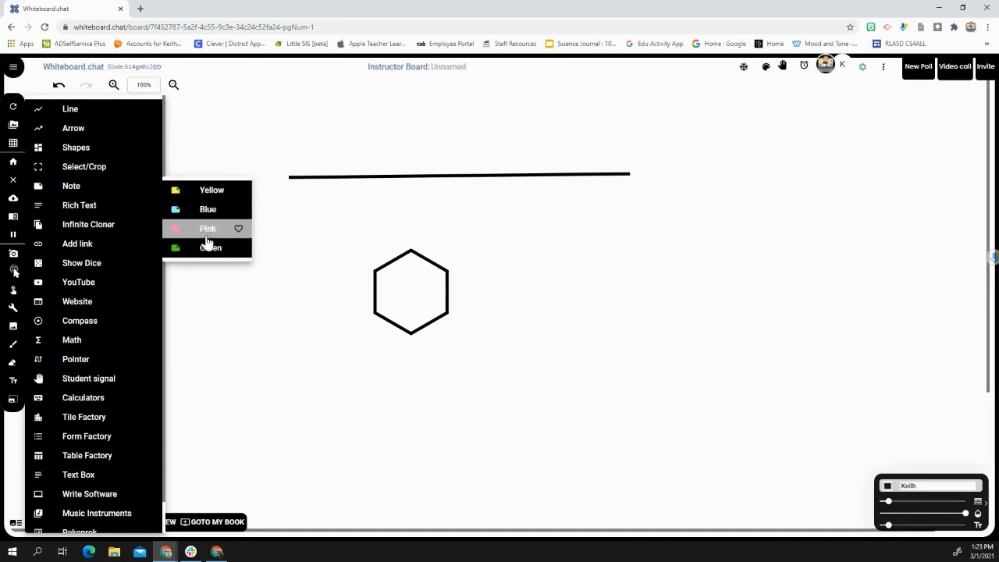
left_click(204, 228)
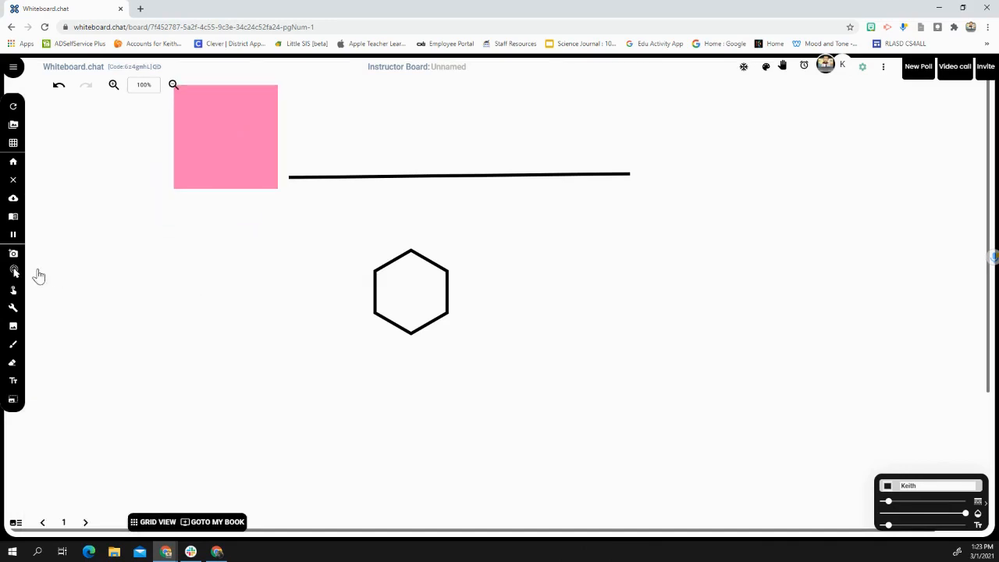
Step: Show three dice on the board, and hide them again
left_click(14, 308)
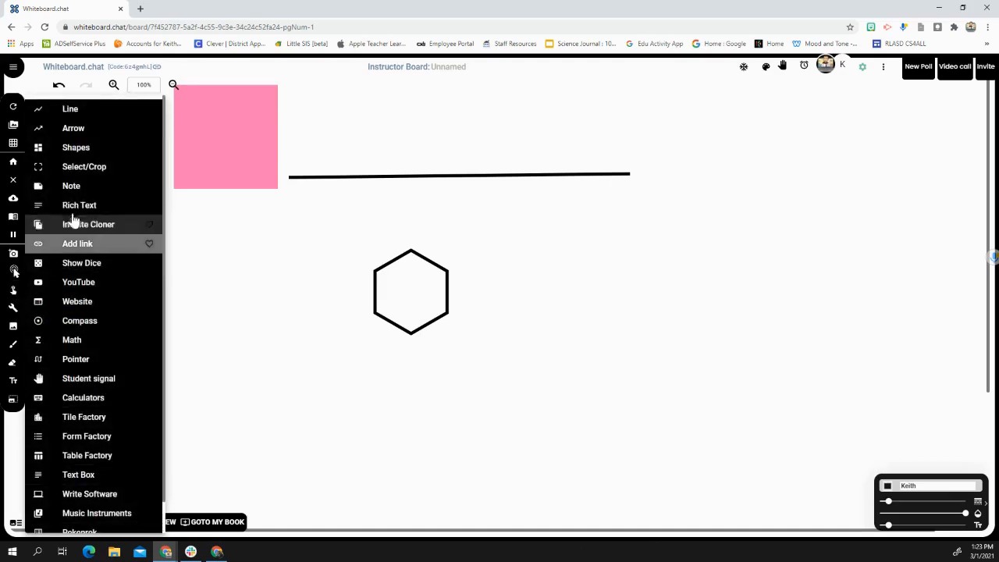
left_click(104, 265)
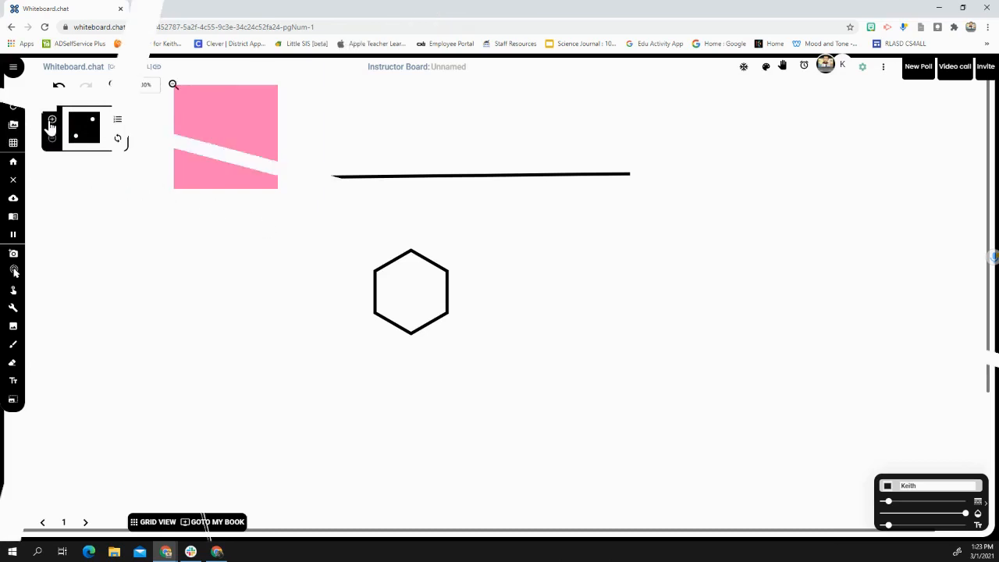
left_click(50, 121)
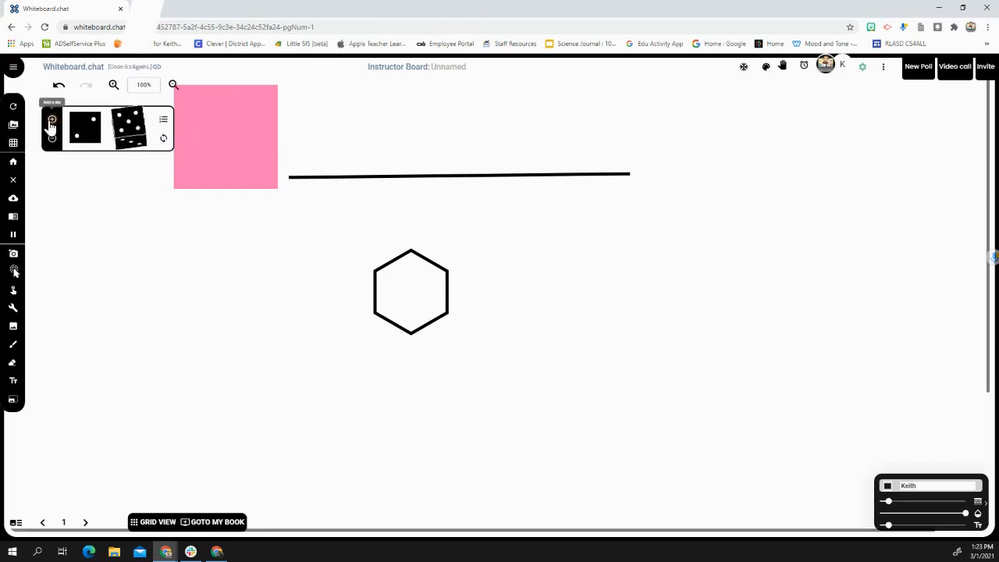
left_click(51, 122)
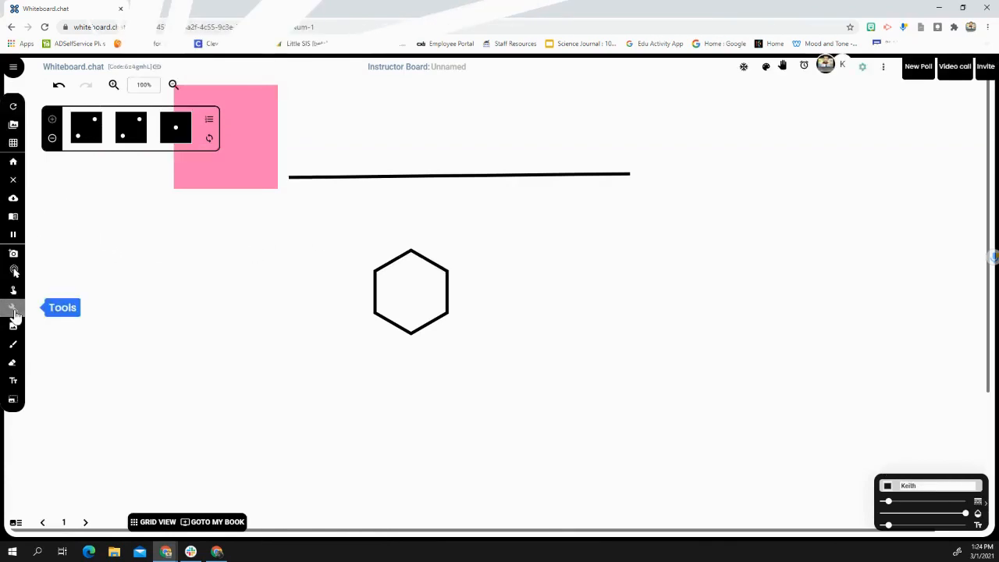
left_click(13, 310)
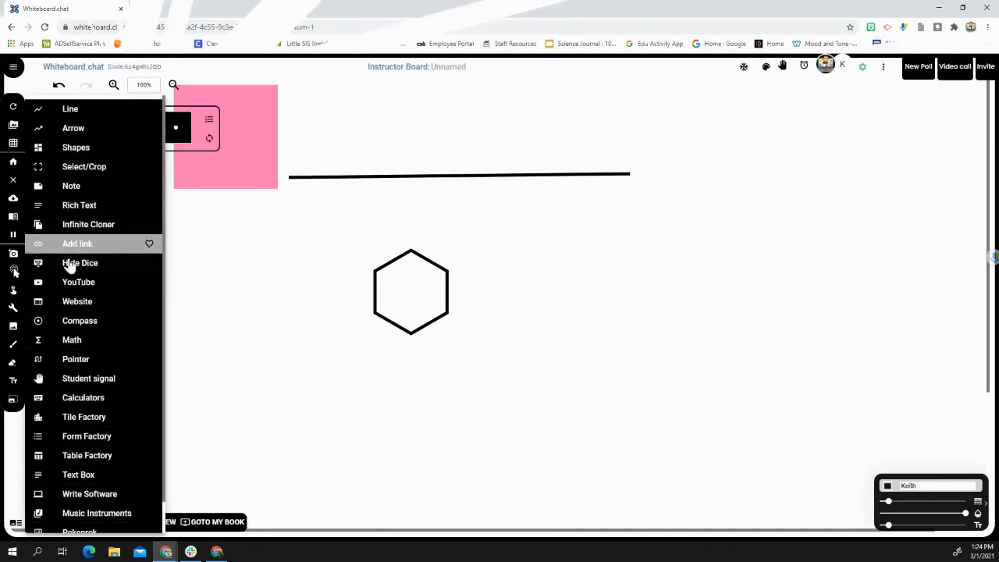
left_click(69, 264)
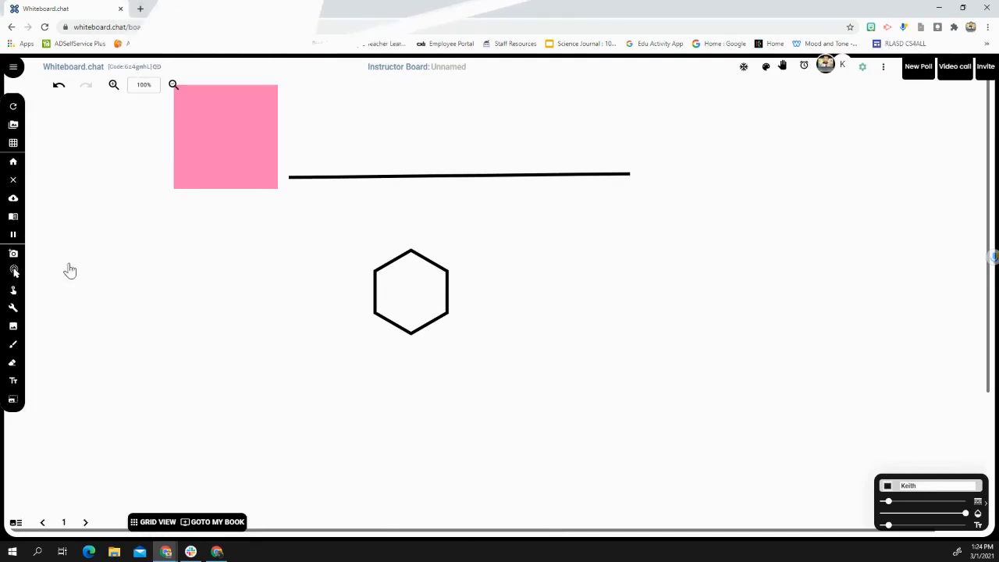
left_click(14, 309)
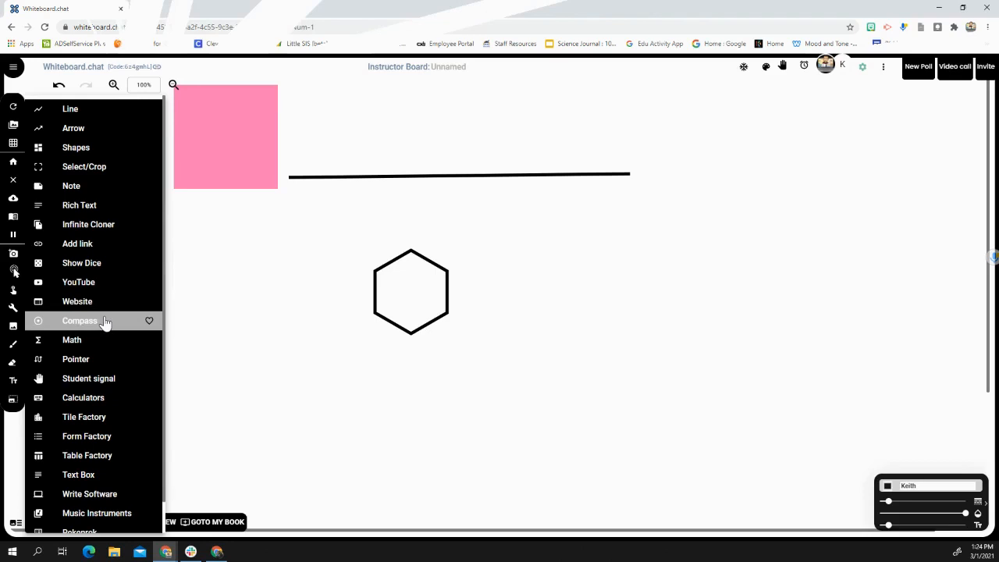
left_click(92, 378)
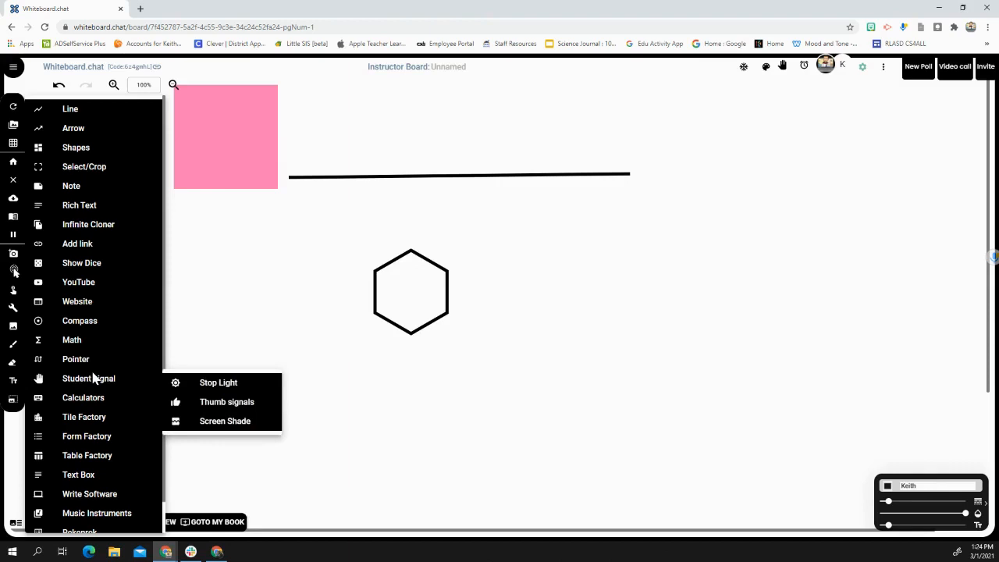
left_click(89, 418)
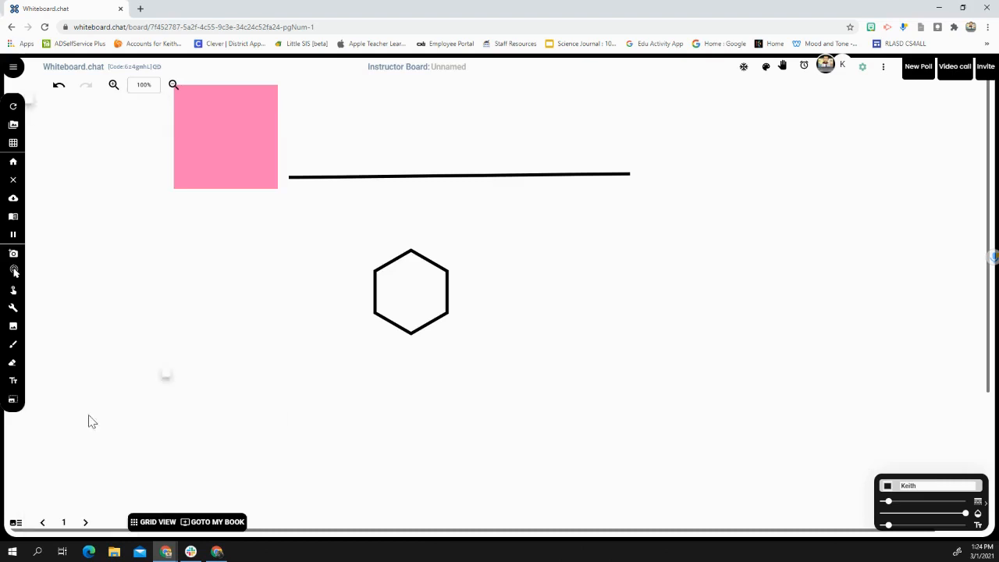
Step: Open the Tile Factory and enter the tiles A, B, C, D and E, one per line, with A and E coloured Red
left_click(13, 308)
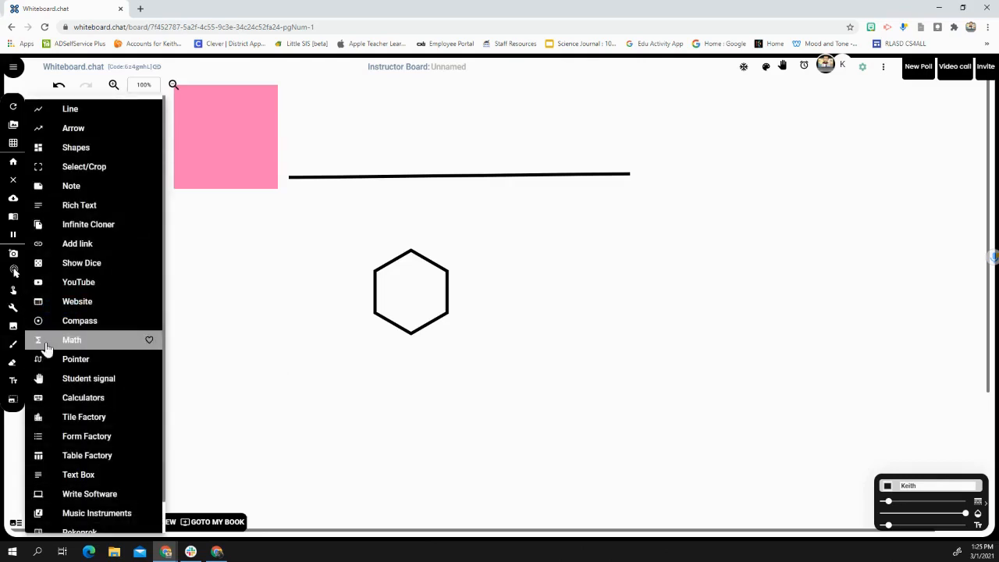
left_click(87, 425)
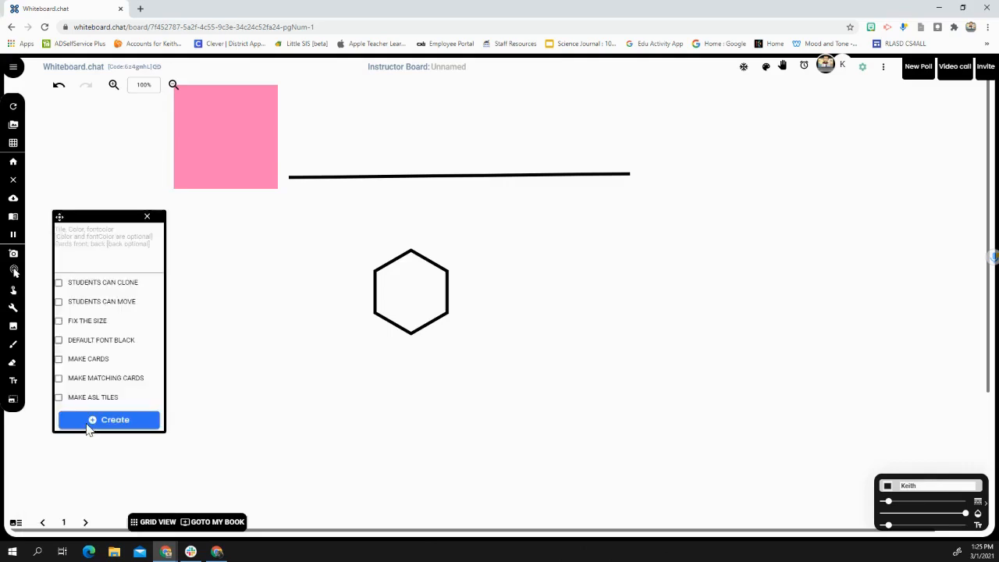
left_click(59, 230)
type("A")
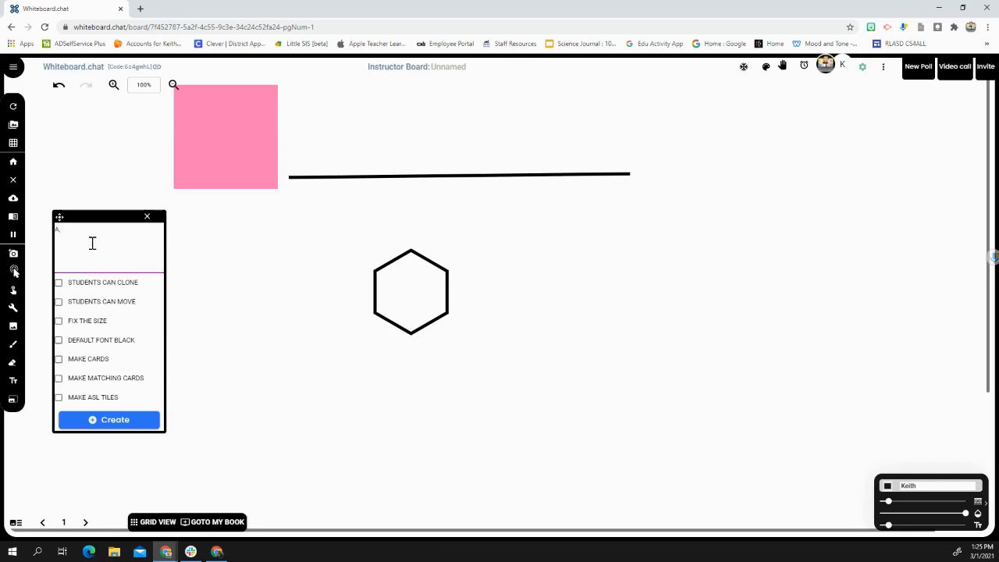
type(", Red")
type(" B")
key("Return")
type("C")
key("Return")
type("D E, Red")
Step: Allow students to move the tiles, create the set and close the Tile Factory
left_click(58, 303)
left_click(106, 421)
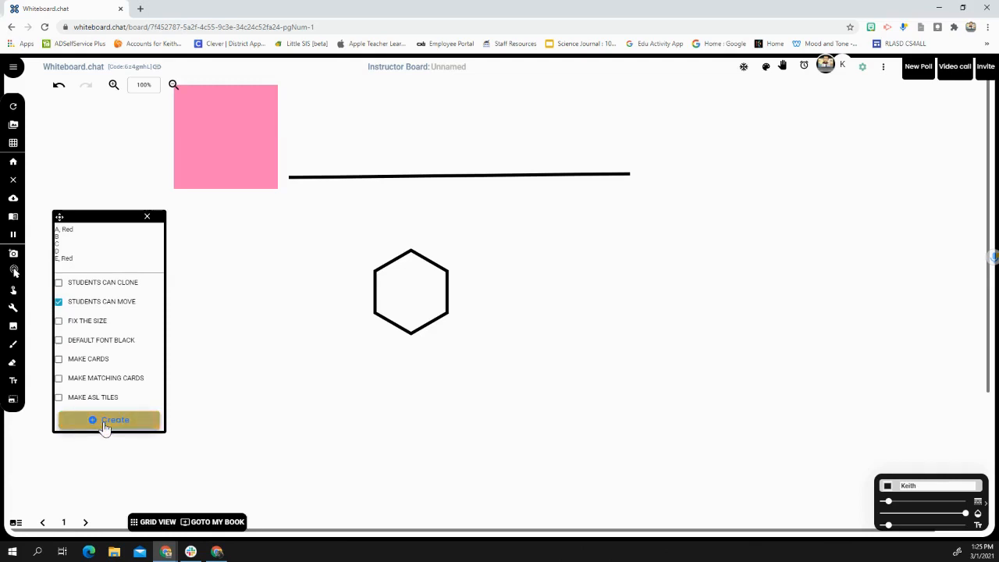
left_click(146, 217)
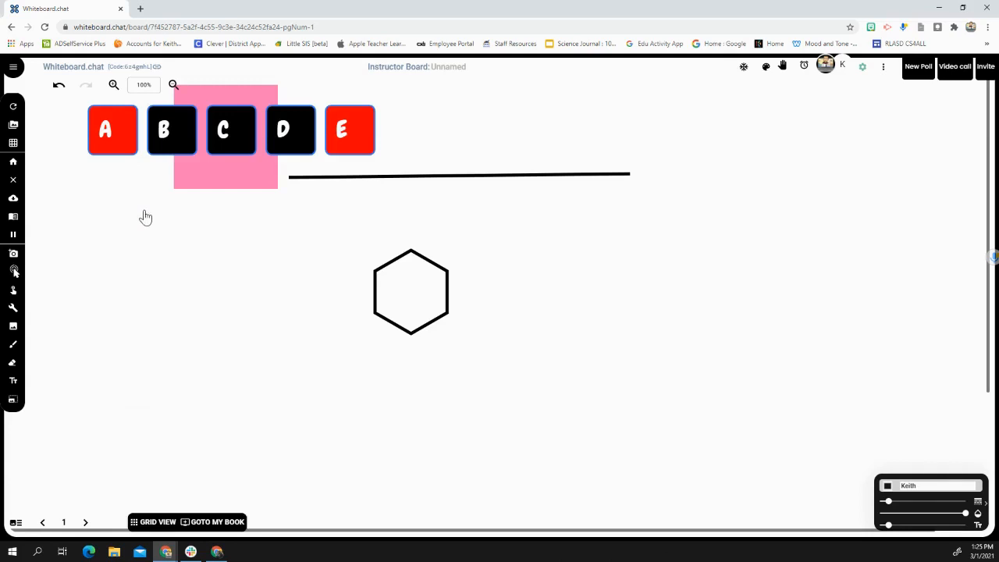
Step: Move tile B out of the row to the empty area below, level with the hexagon
right_click(177, 144)
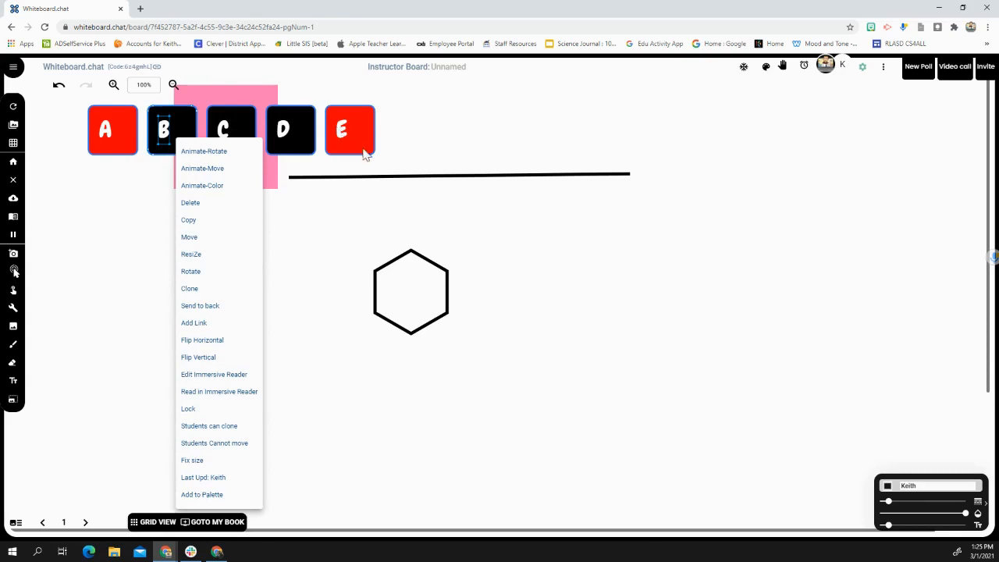
left_click(189, 237)
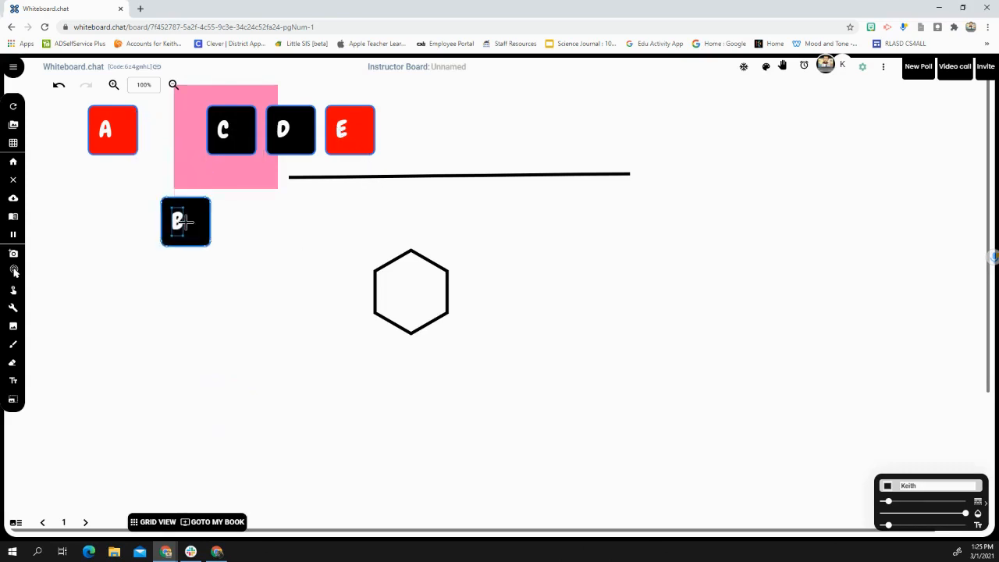
left_click(155, 302)
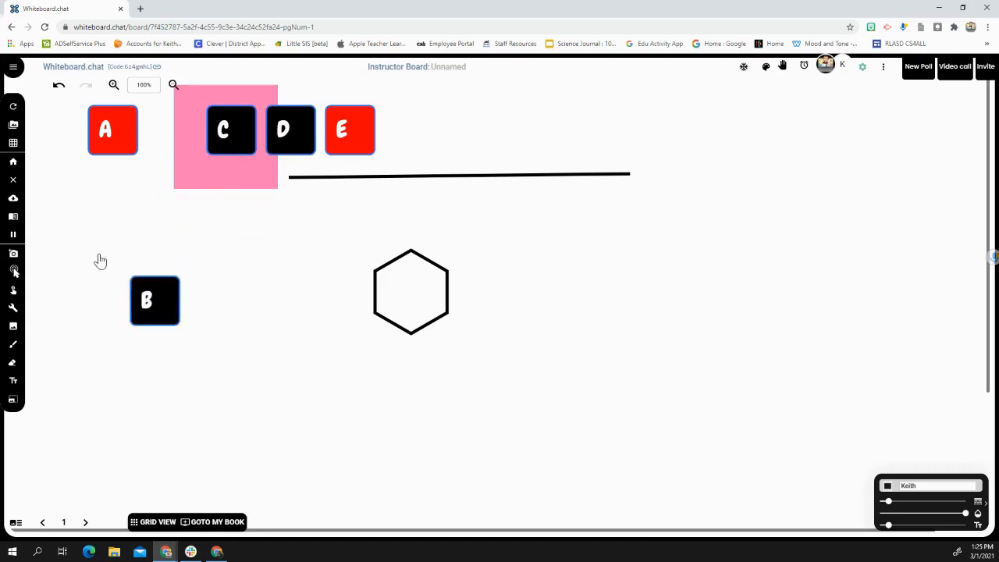
Step: Open the xylophone from the music instruments
left_click(15, 309)
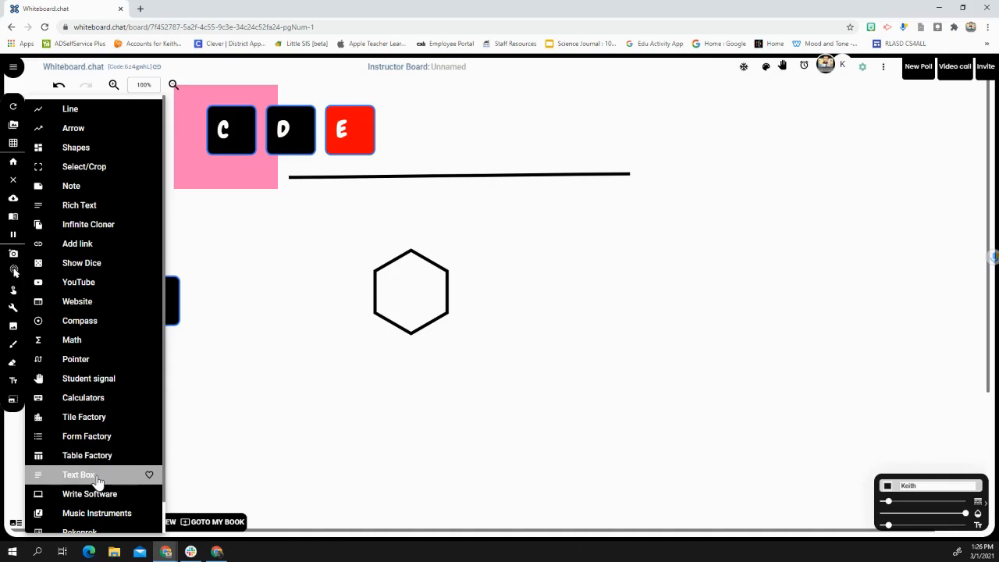
scroll(96, 480, "down", 1)
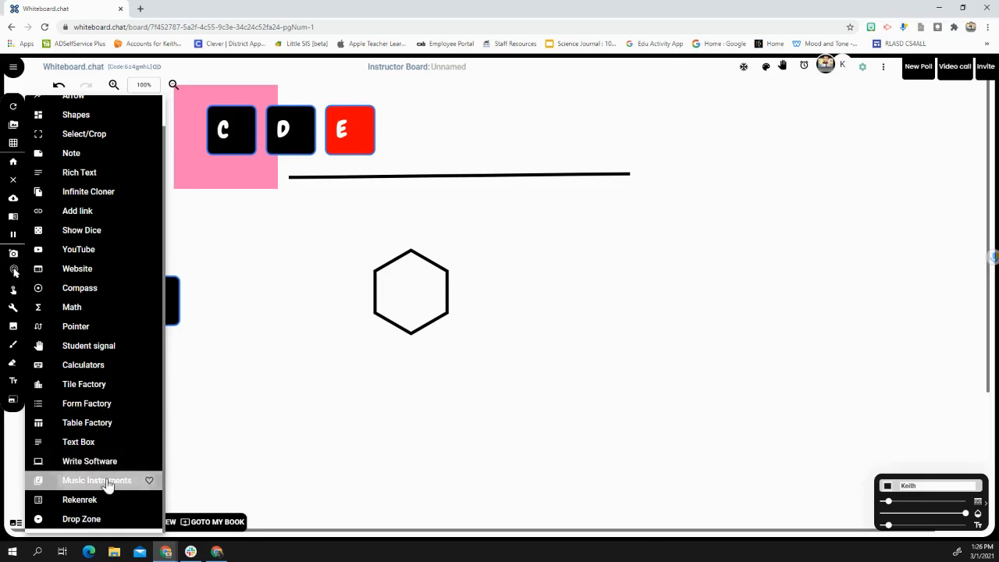
left_click(108, 483)
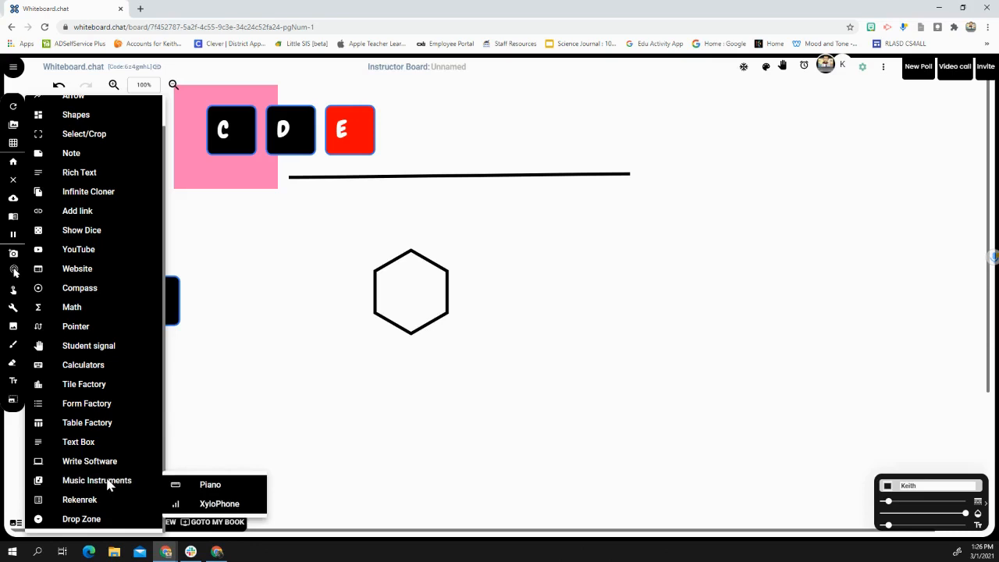
left_click(205, 504)
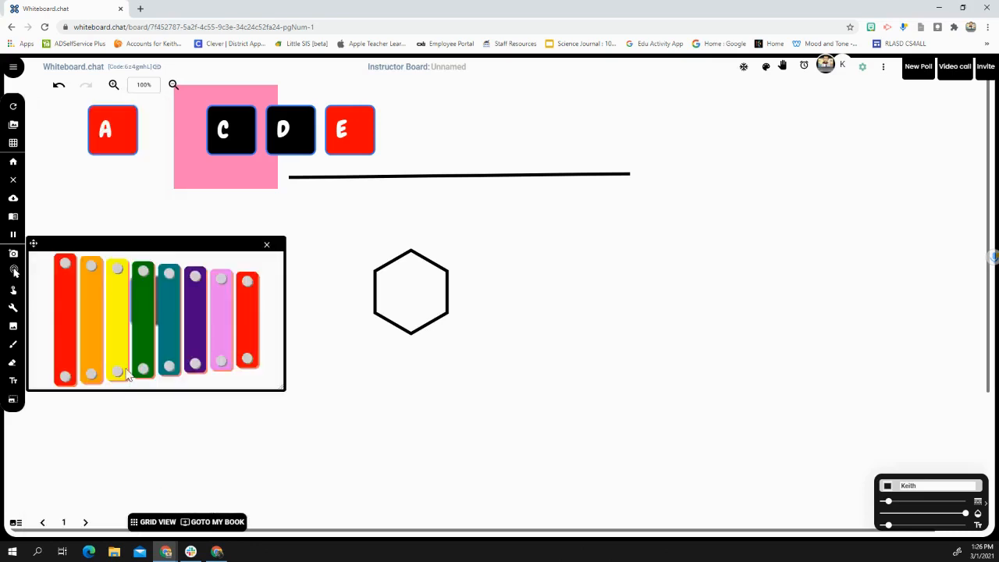
Step: Play several bars of the xylophone, from the yellow one to the short red one
left_click(113, 342)
left_click(145, 333)
left_click(162, 334)
left_click(217, 327)
left_click(246, 326)
Step: Add a rekenrek with 6 lines to the board
left_click(12, 309)
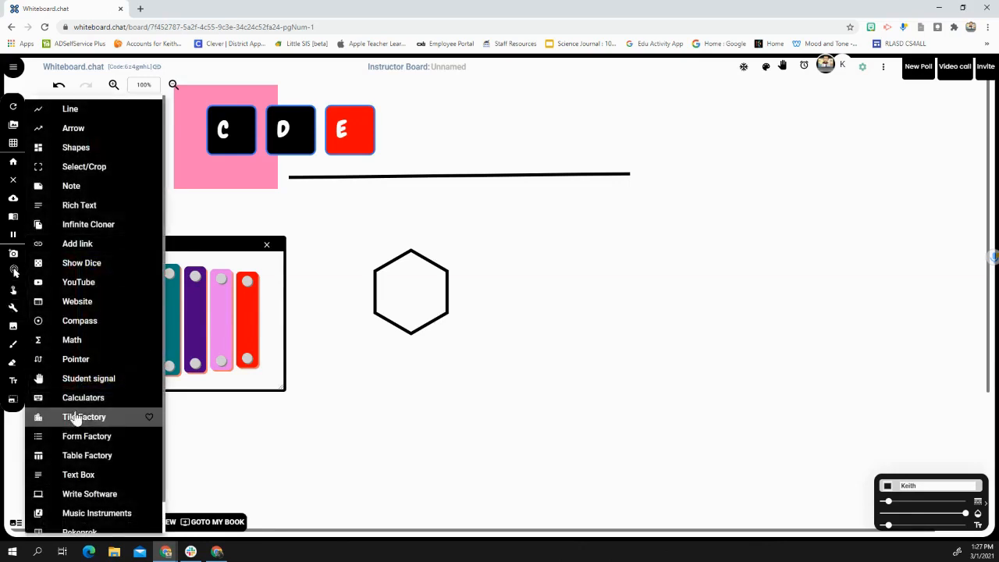
scroll(76, 419, "down", 1)
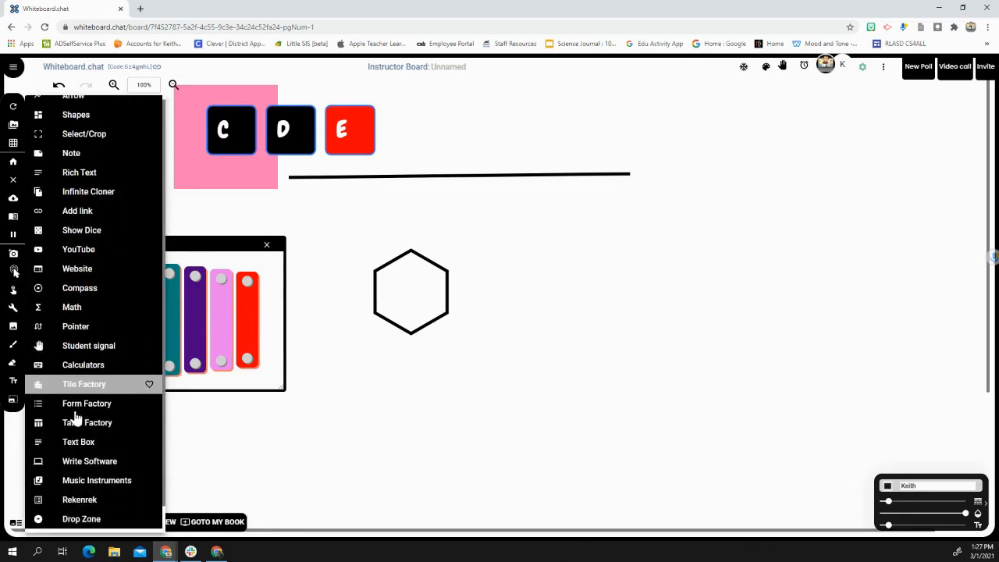
left_click(95, 500)
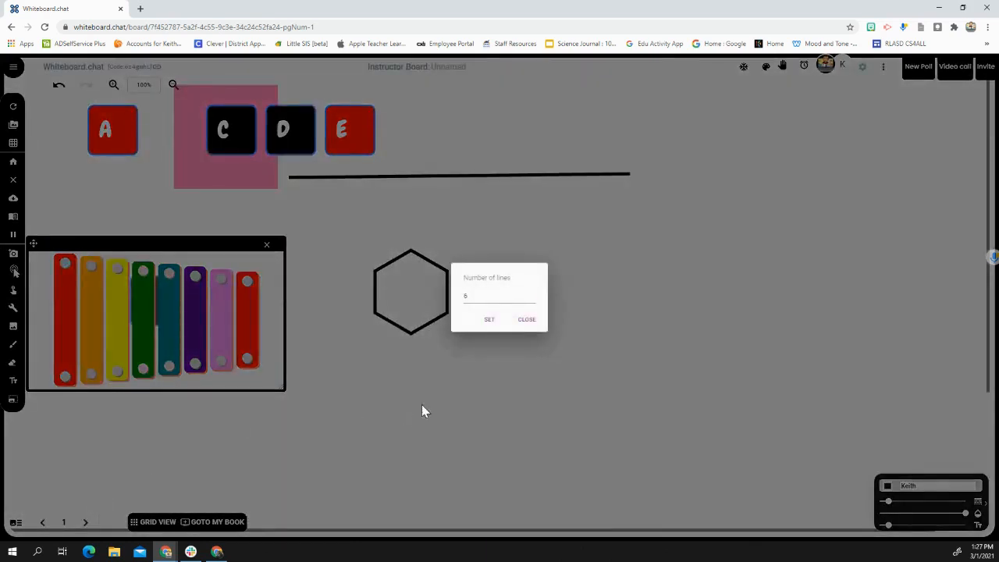
left_click(489, 322)
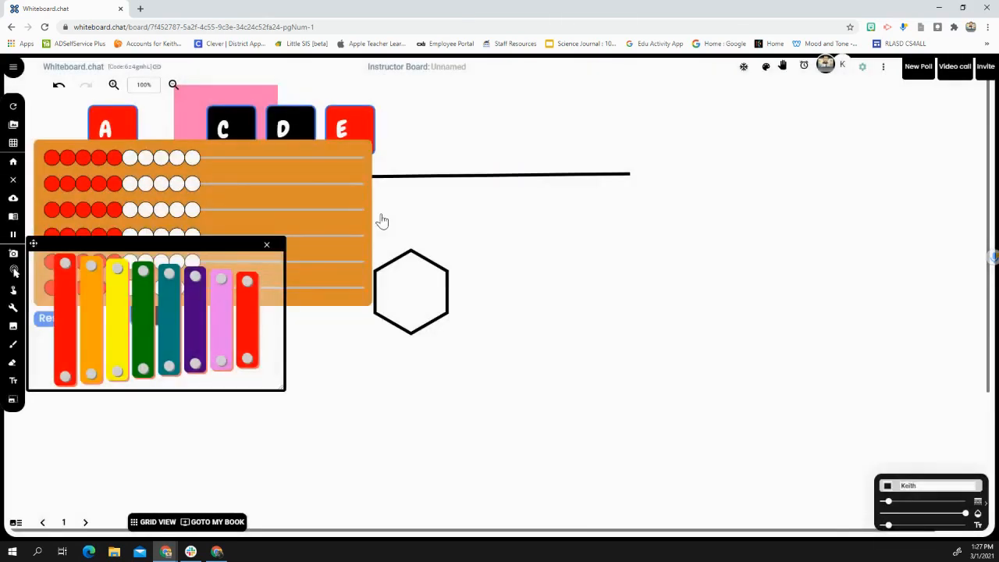
Step: Close the xylophone window that covers the rekenrek
left_click(330, 154)
right_click(329, 150)
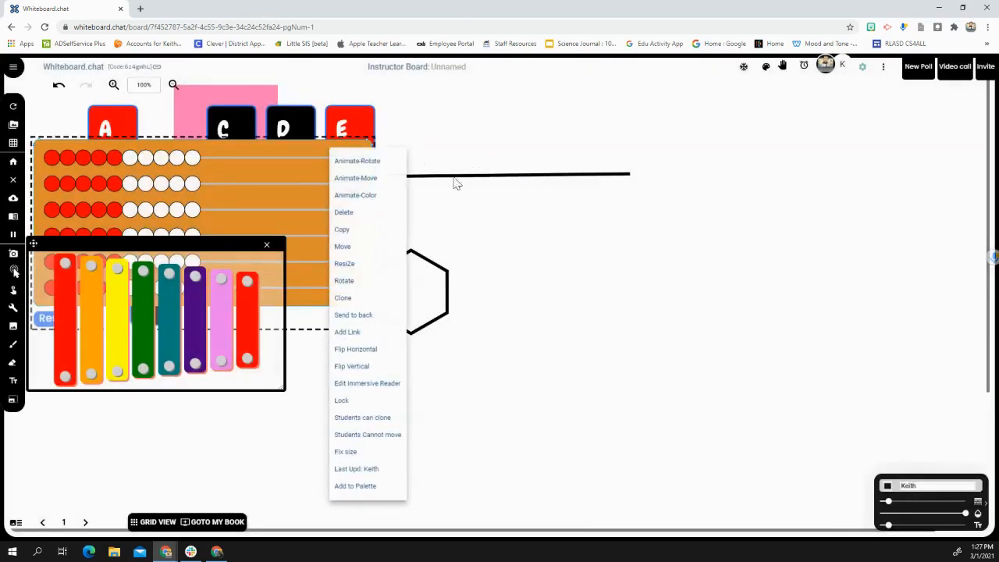
left_click(266, 247)
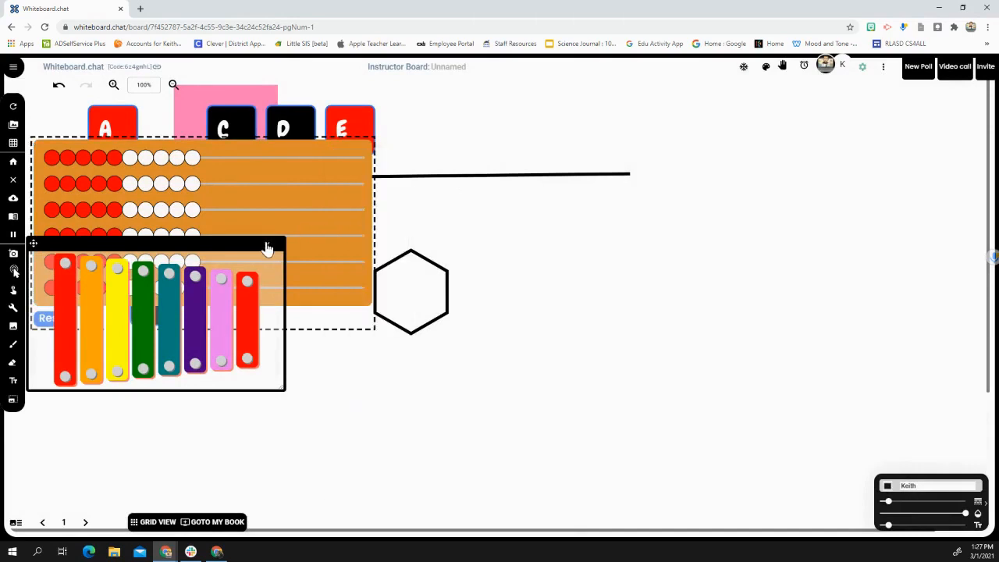
left_click(266, 246)
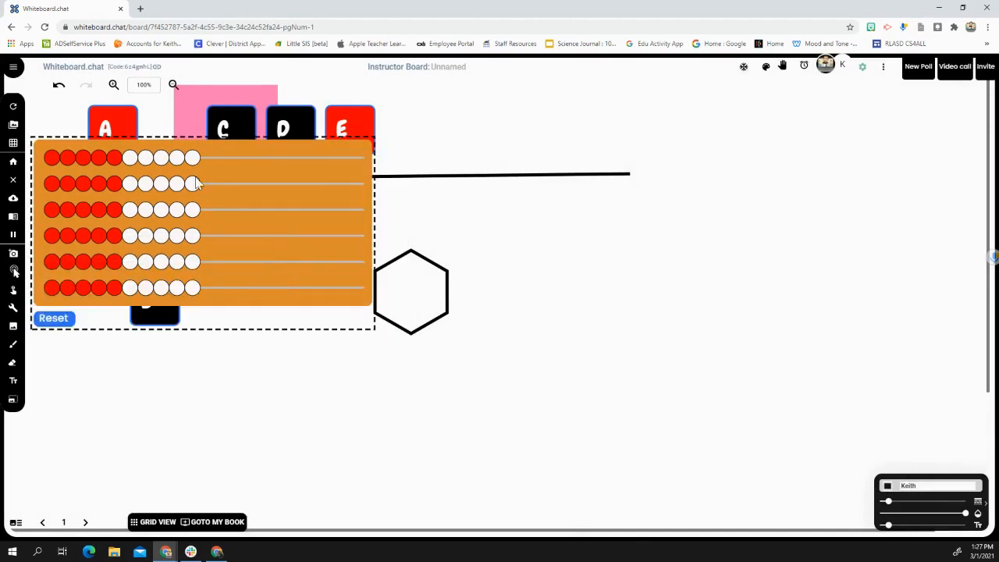
Step: Slide one bead across on the rekenrek's first line, three on the second and six on the fourth, and reset the rekenrek
left_click_drag(320, 162, 349, 161)
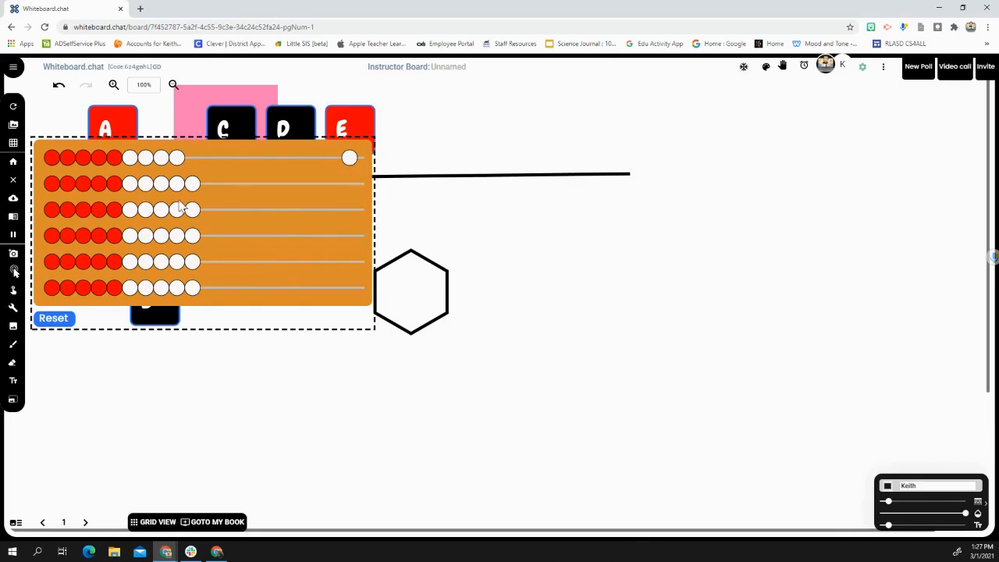
left_click_drag(163, 188, 328, 184)
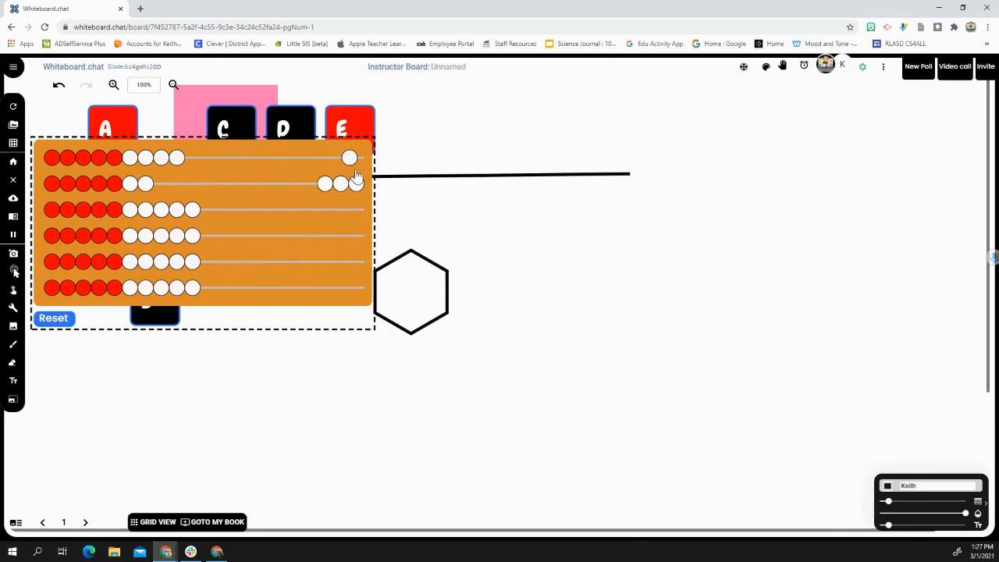
left_click_drag(115, 242, 315, 221)
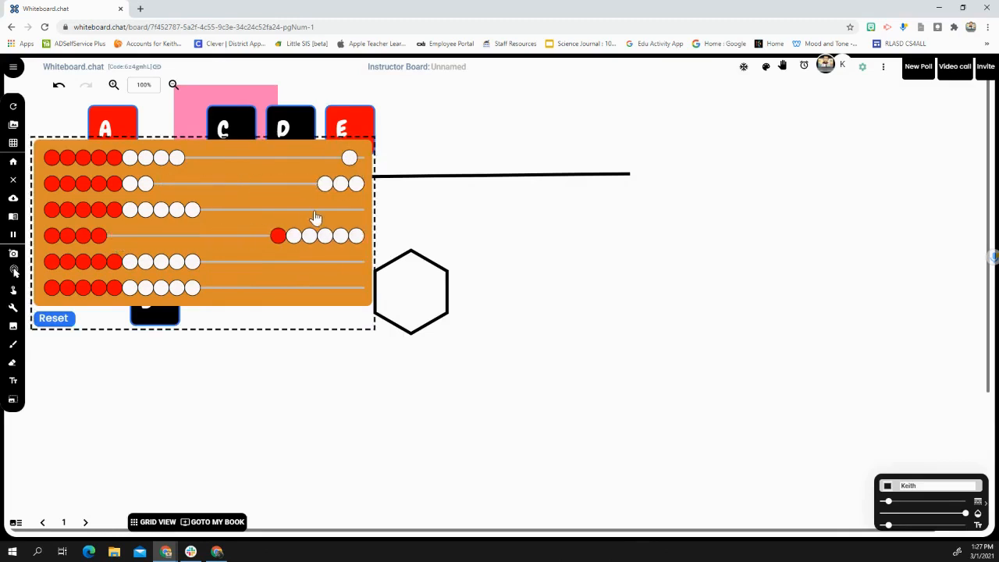
left_click(55, 320)
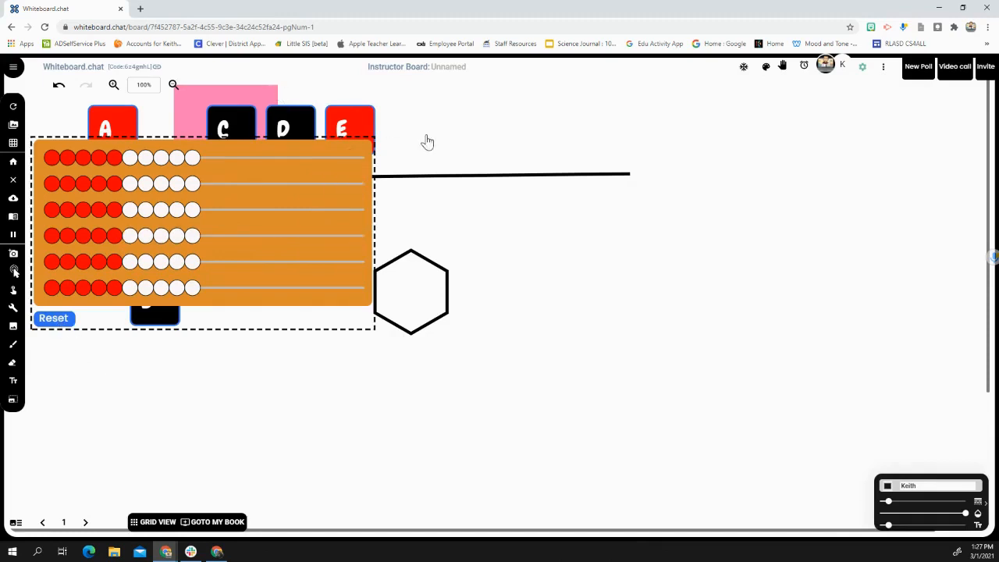
left_click(12, 310)
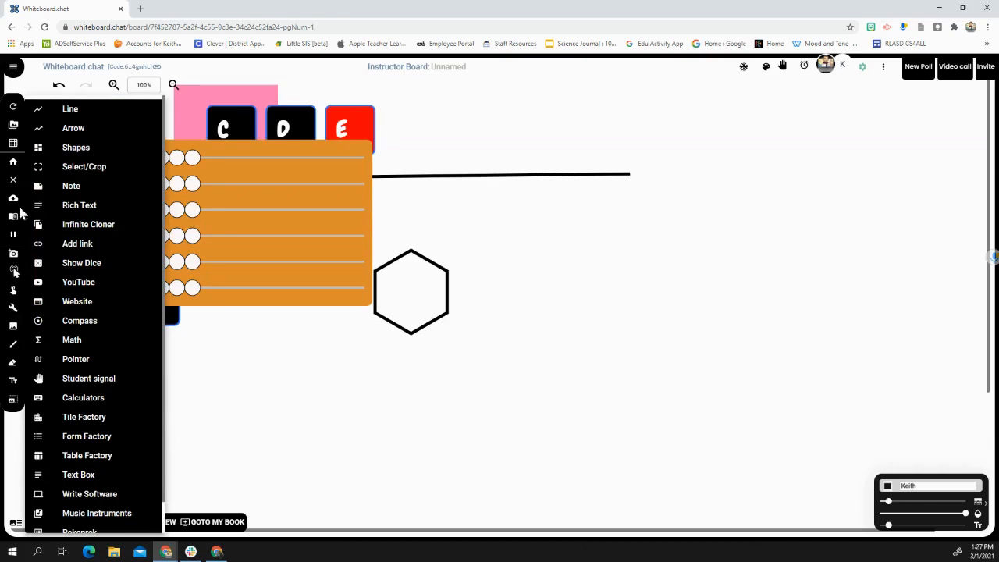
scroll(118, 438, "down", 1)
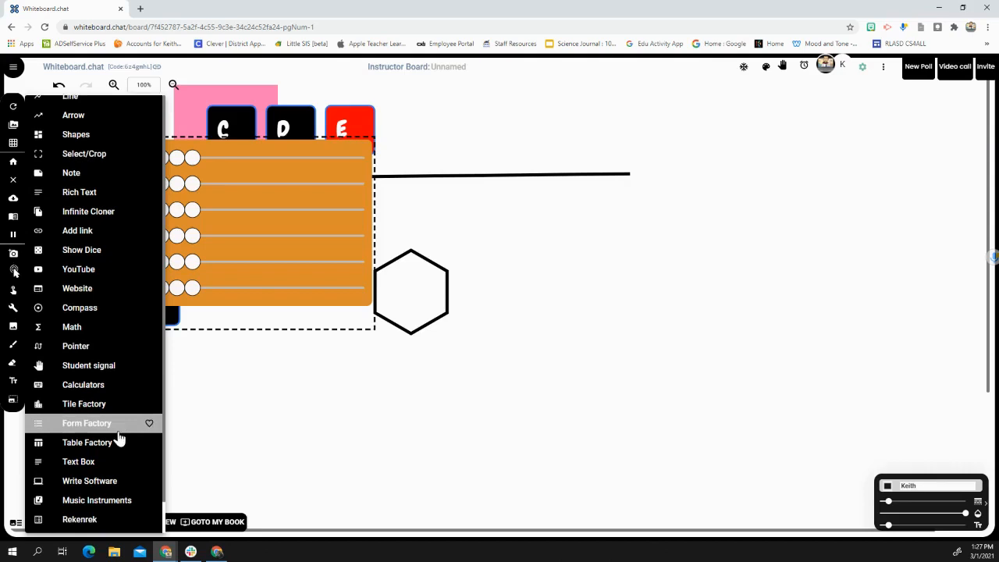
scroll(118, 429, "up", 1)
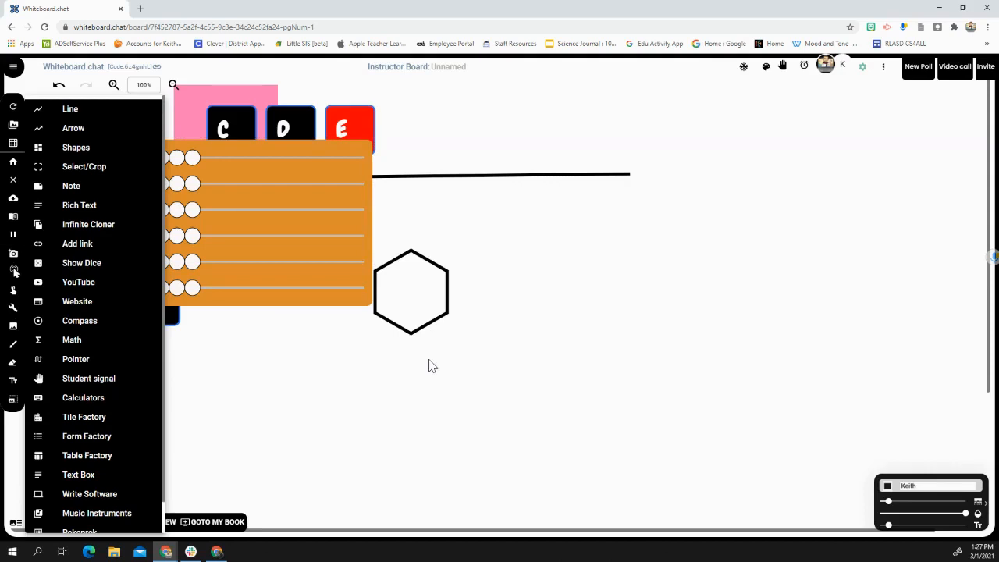
left_click(470, 372)
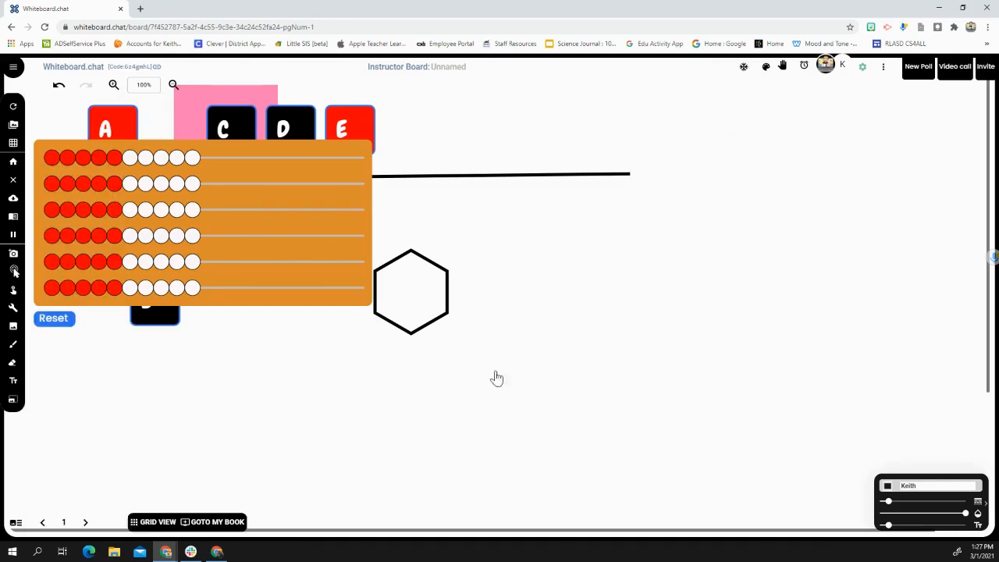